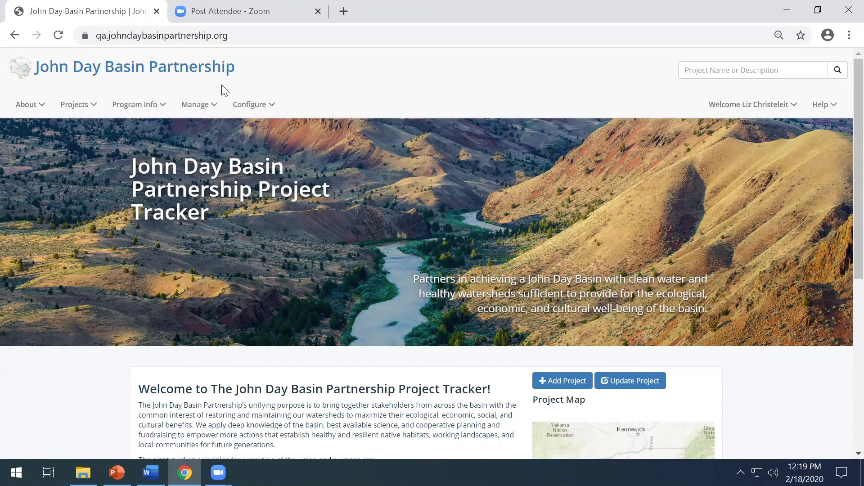
Step: Open the user management list and narrow the Username column to bring the Role column into view
click(215, 107)
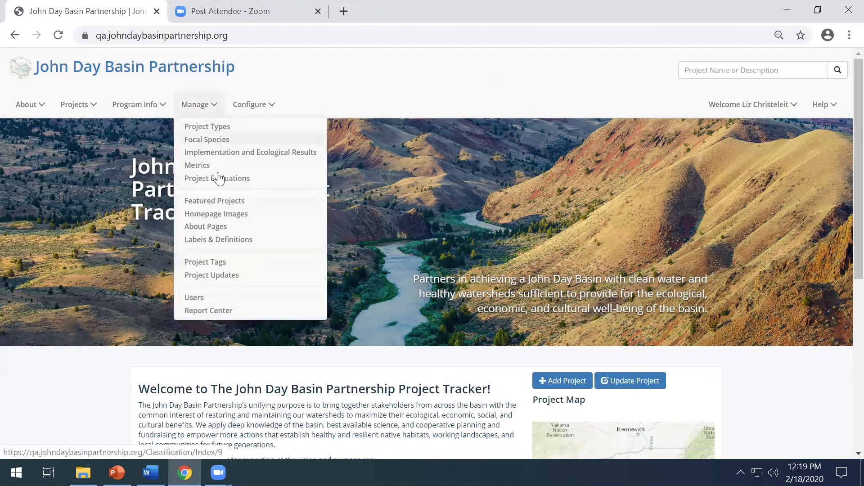
click(212, 299)
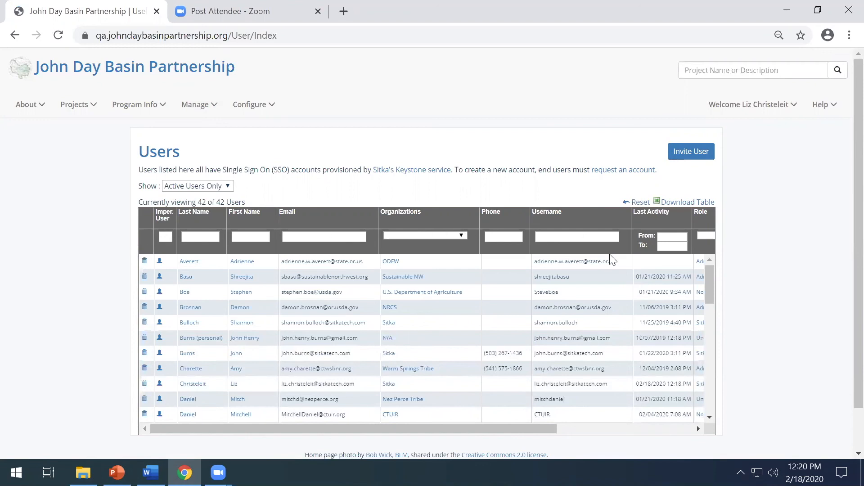
click(698, 429)
click(698, 429)
click(698, 429)
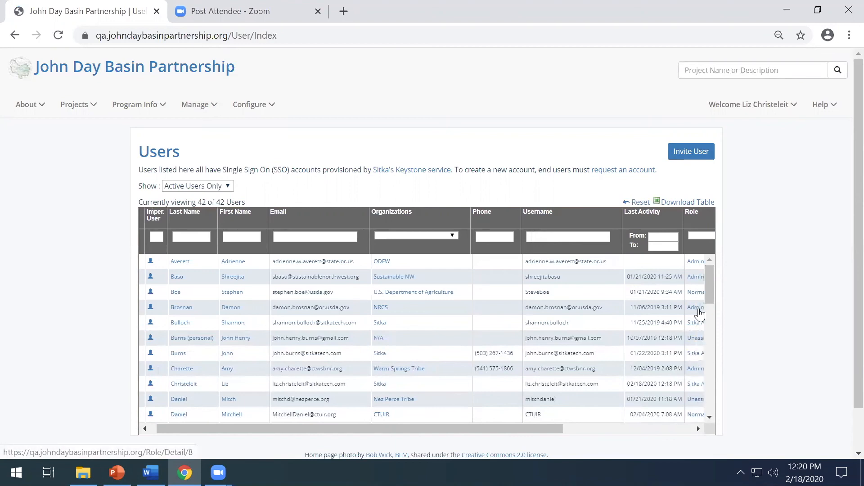
drag(557, 426, 536, 424)
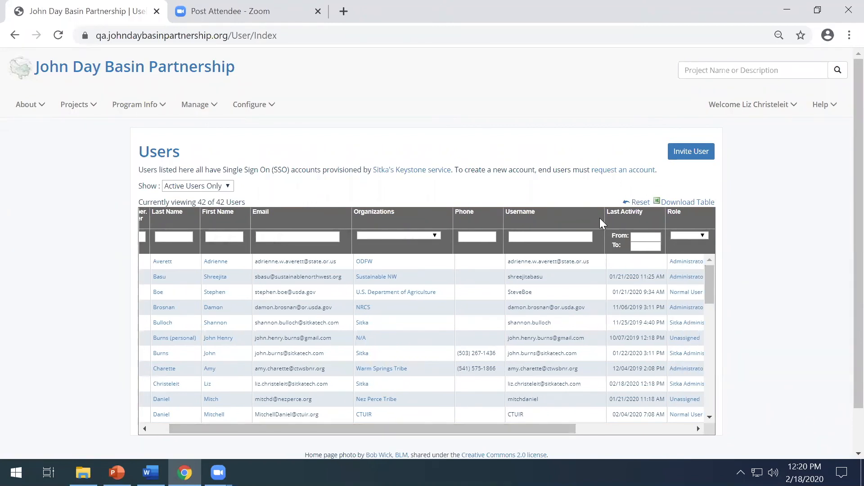
drag(602, 219, 555, 218)
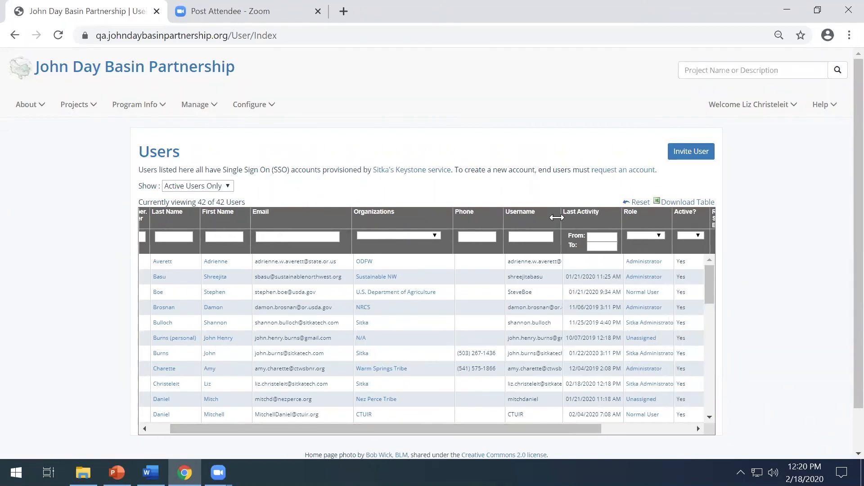
Step: Filter the user list to the Unassigned role and open the record of the Nez Perce Tribe user
click(656, 235)
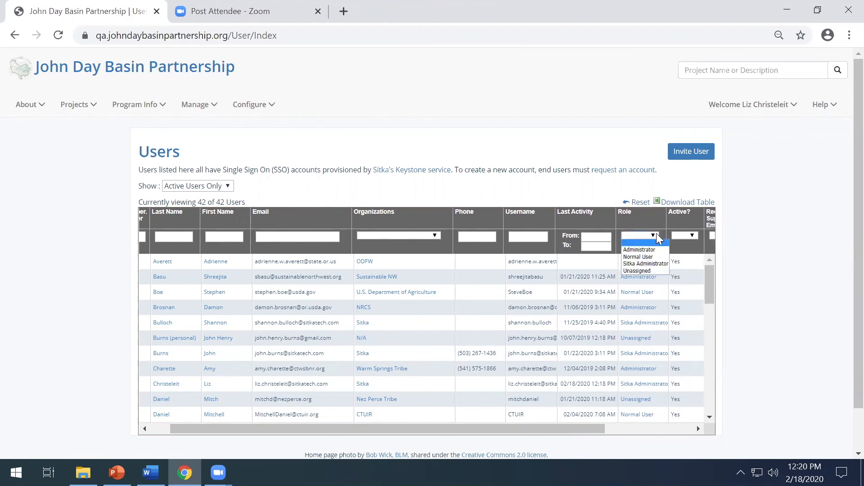
click(661, 270)
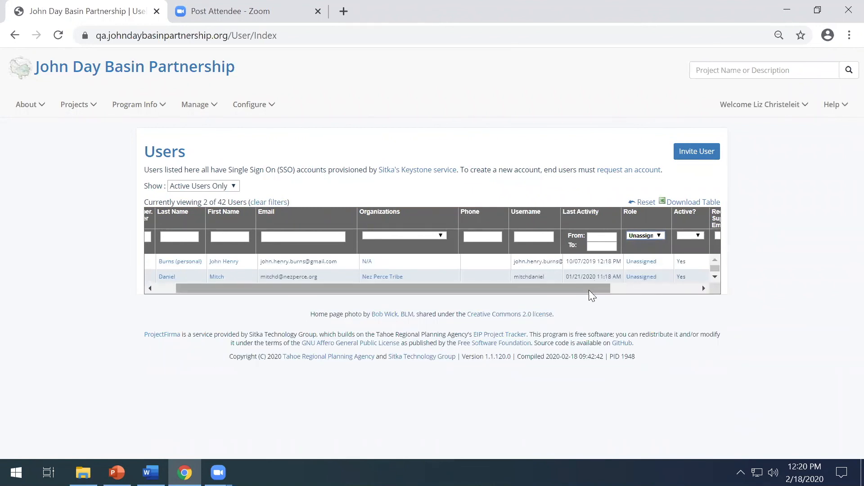
drag(584, 285, 140, 288)
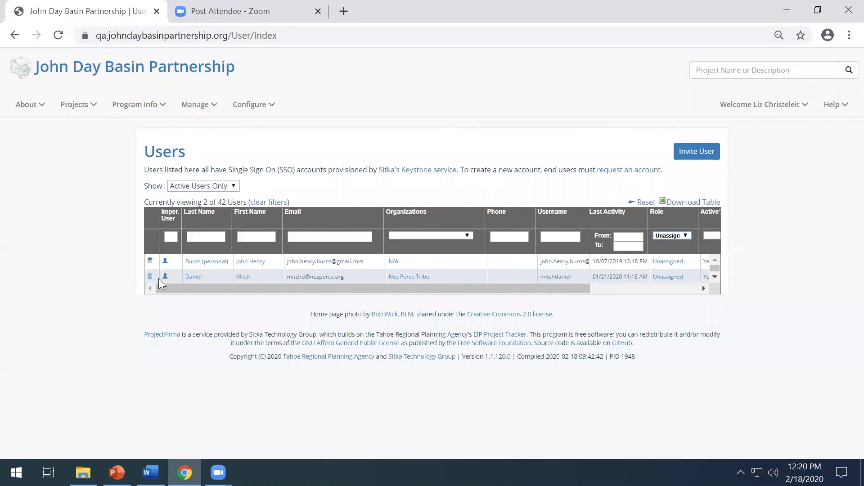
click(195, 279)
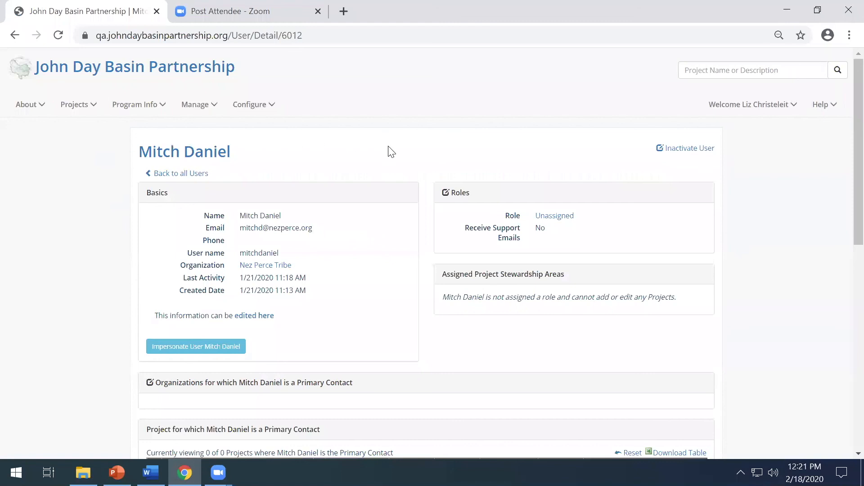
Step: Assign the Normal User role to this user and save the role change
click(446, 193)
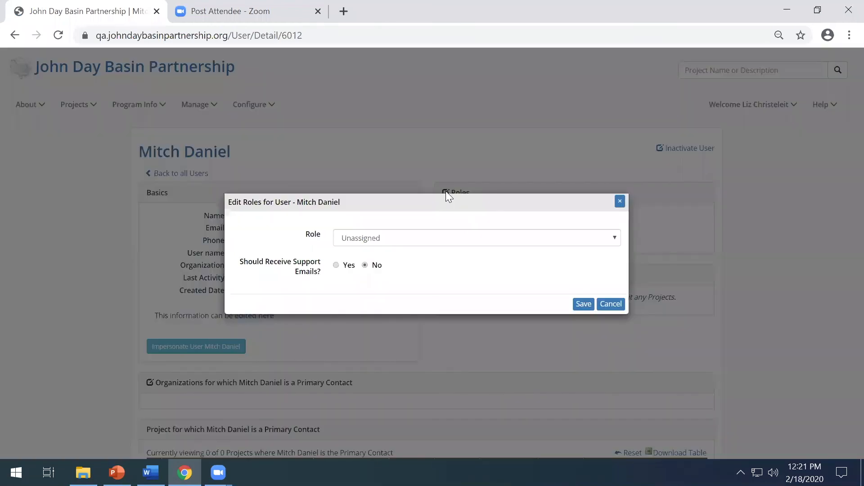
click(573, 241)
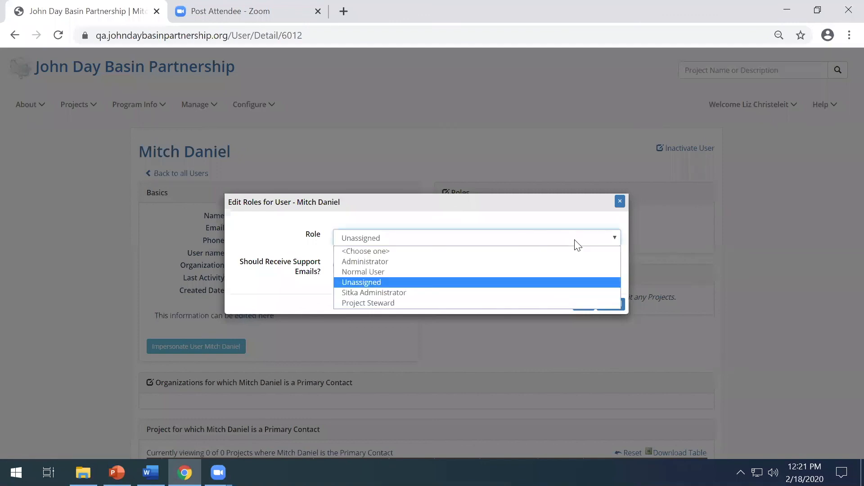
click(562, 278)
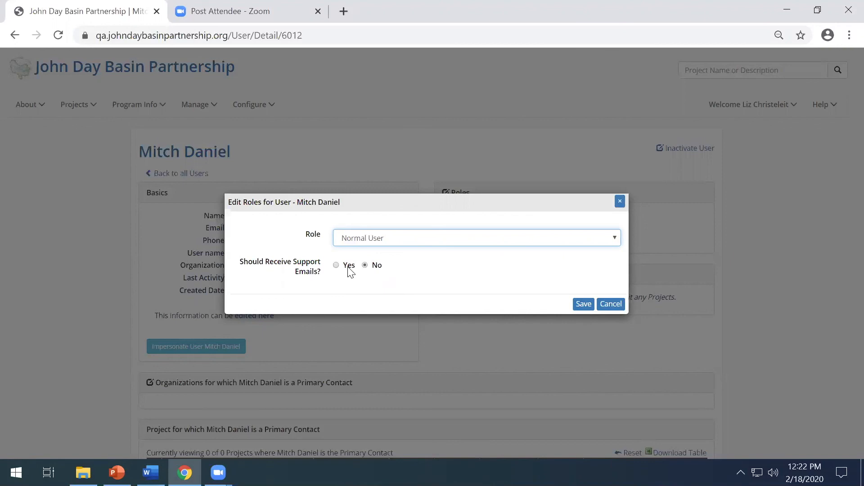
click(584, 305)
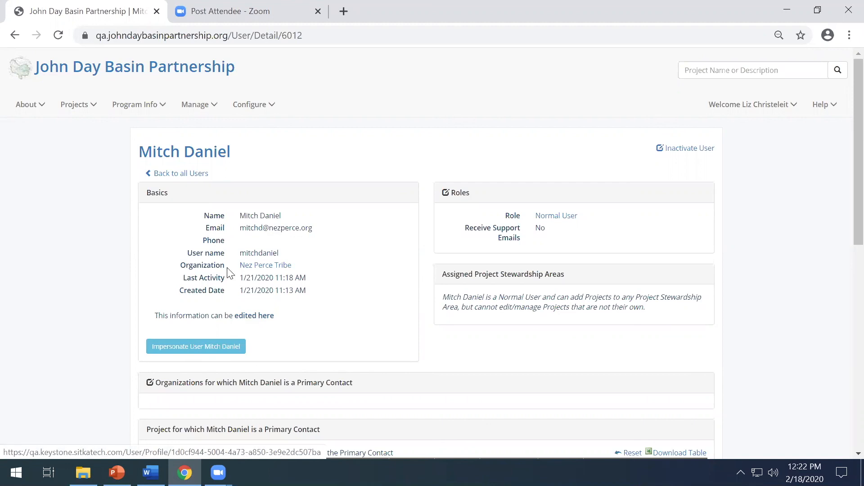
Step: Start a new user invitation from the user list and enter the invitee's first and last name
click(193, 178)
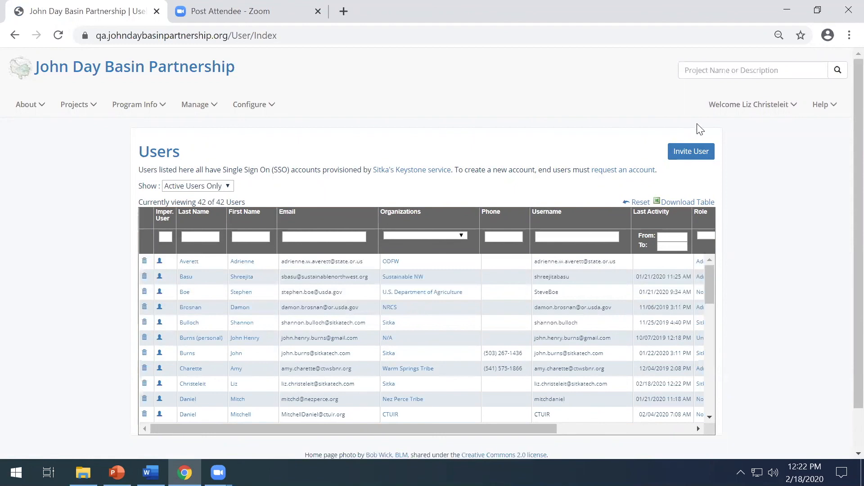
click(694, 155)
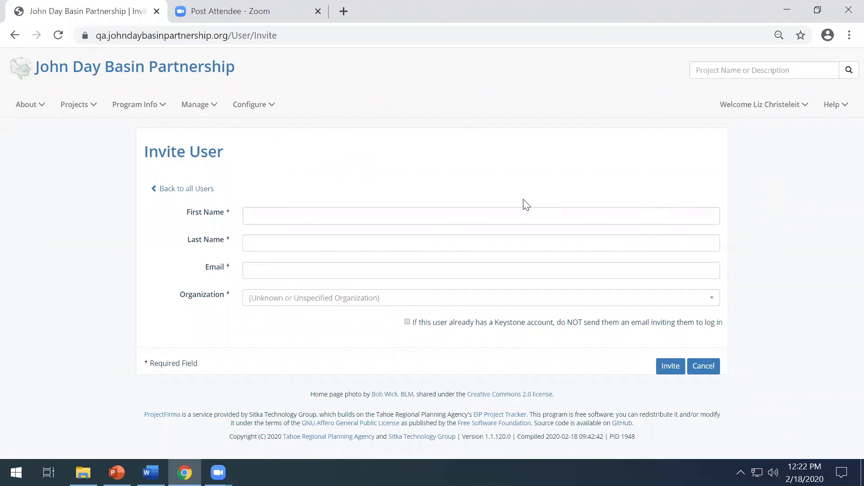
click(290, 217)
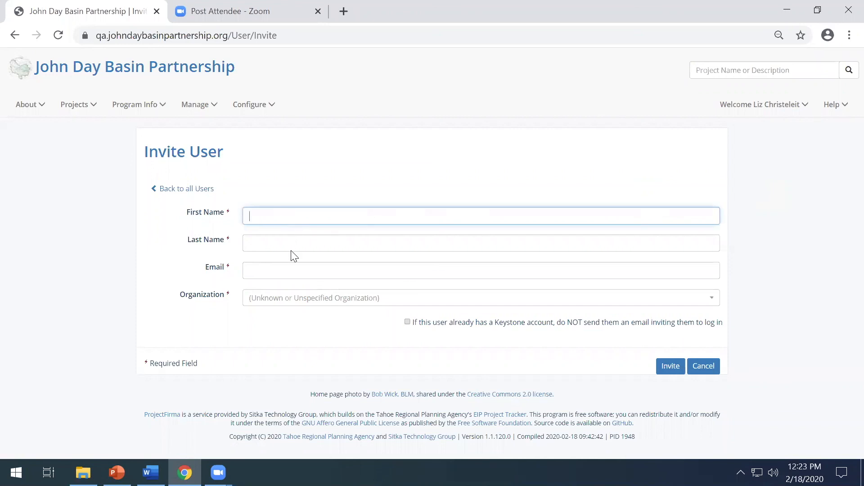
click(291, 270)
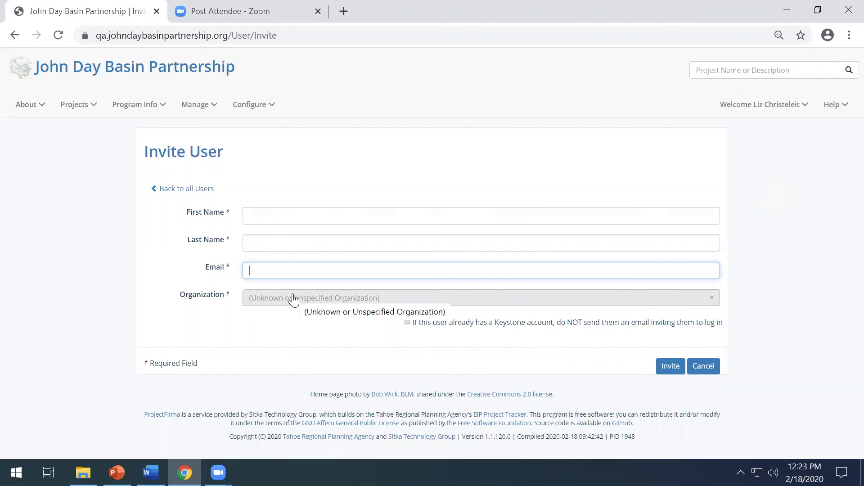
click(401, 216)
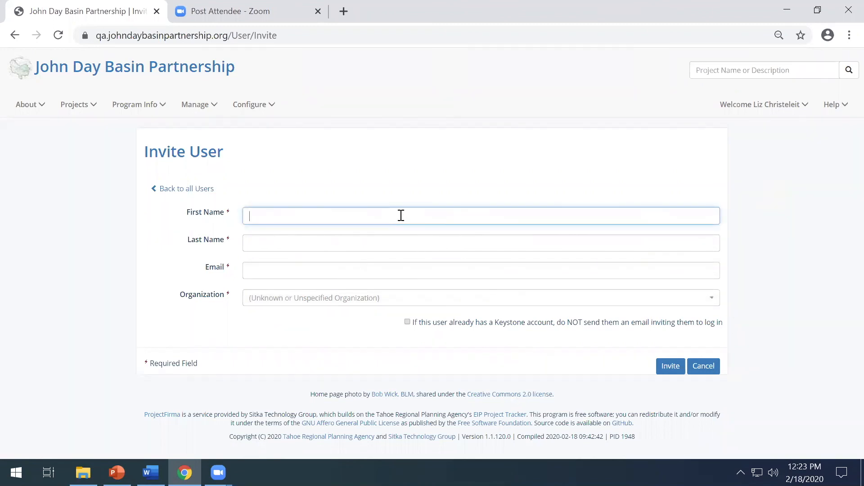
text(Kathell)
key(BackSpace)
text(leen)
click(402, 244)
text(E)
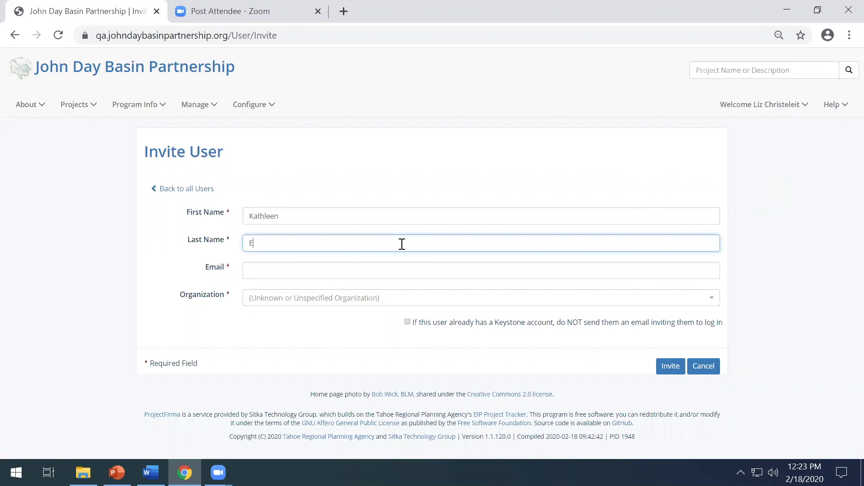
Step: Enter the invitee's e-mail, set the organization to Sitka Technology Group, and submit the invitation
click(399, 265)
text(test@test.com)
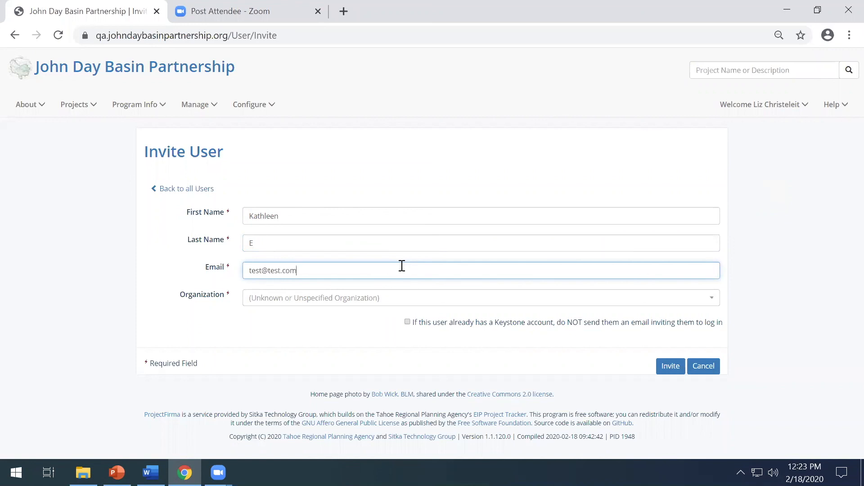
click(400, 305)
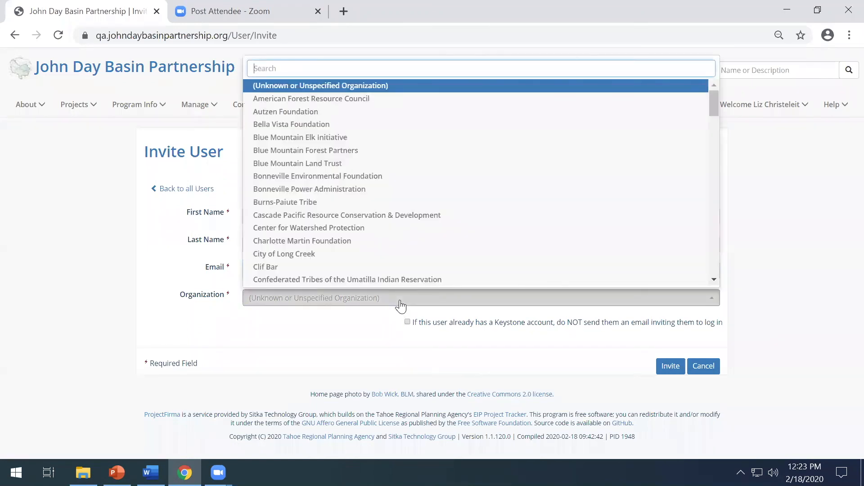
text(sit)
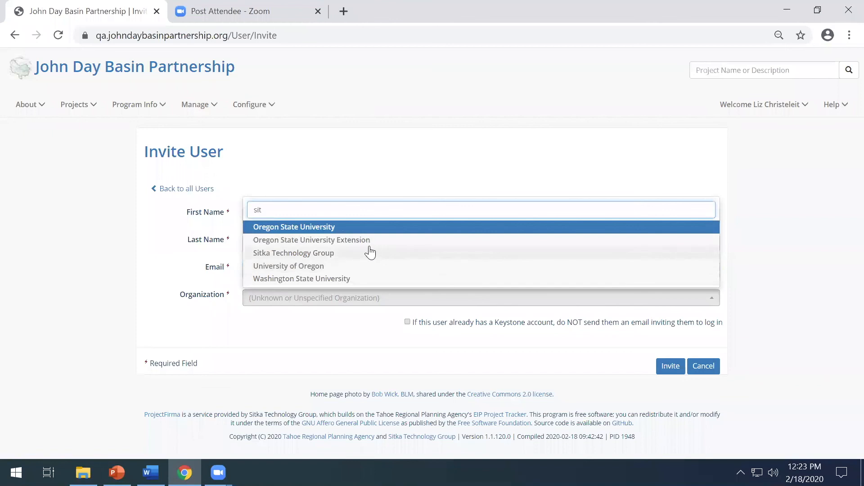
click(333, 253)
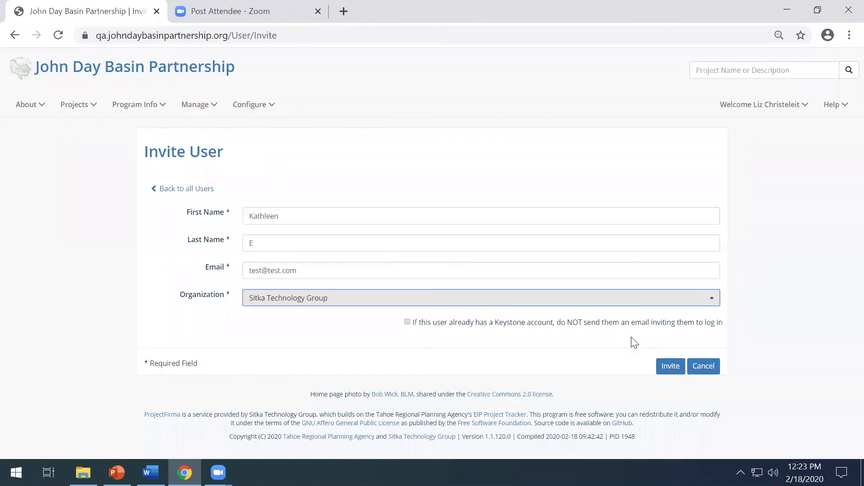
click(675, 368)
click(671, 366)
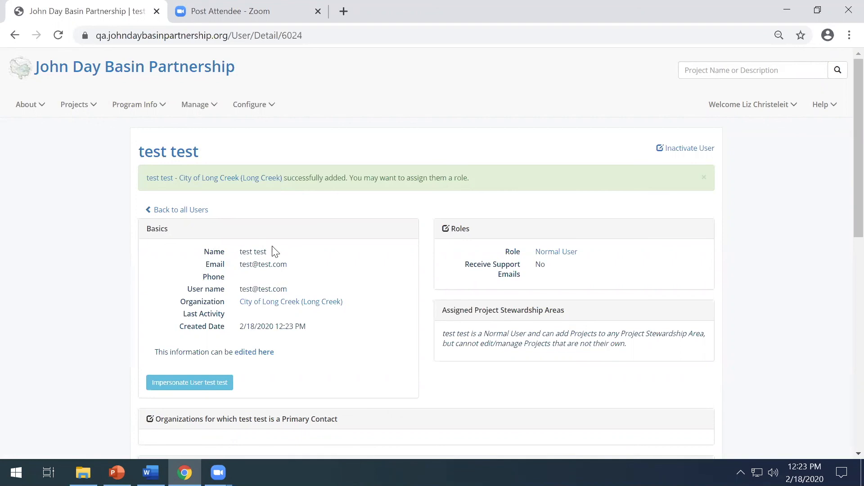
Step: Review the role options for the newly added user and close the role editor without saving
click(447, 229)
click(399, 237)
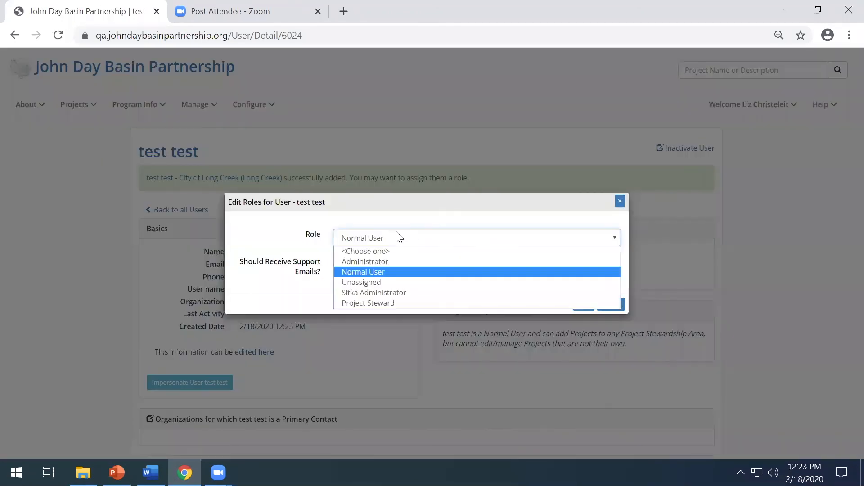
click(380, 268)
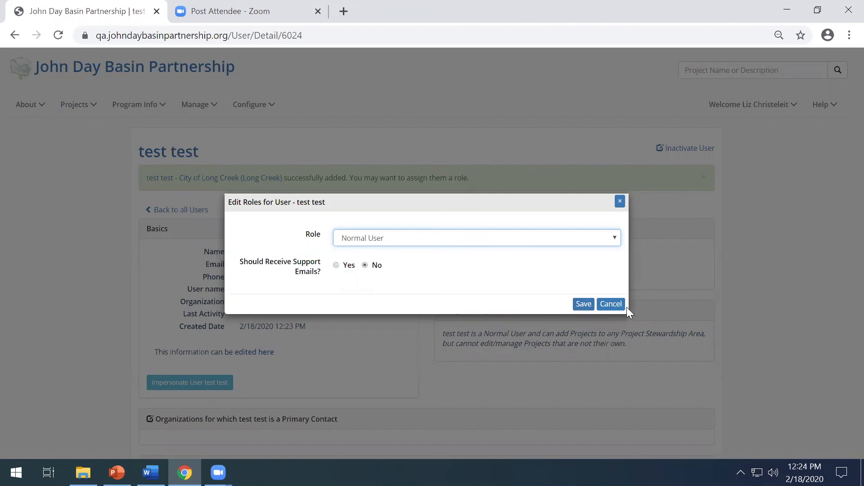
click(611, 305)
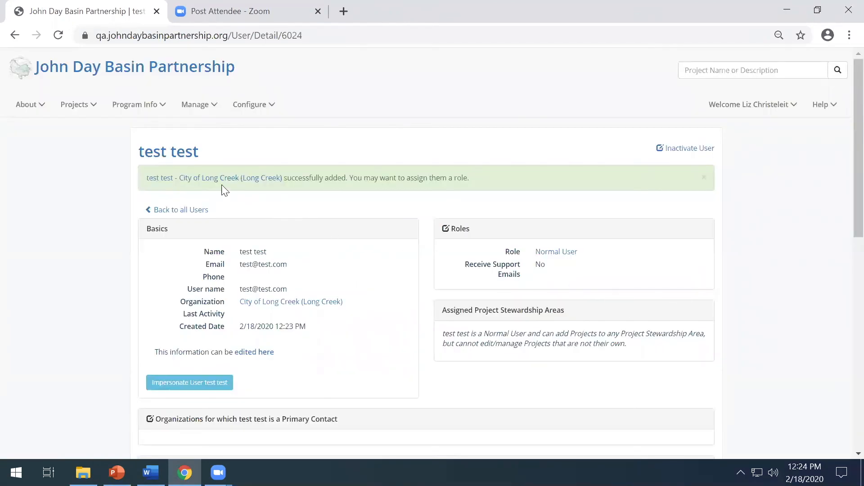
Step: View the signed-in Sitka administrator's user record from the user list and return to the list
click(183, 208)
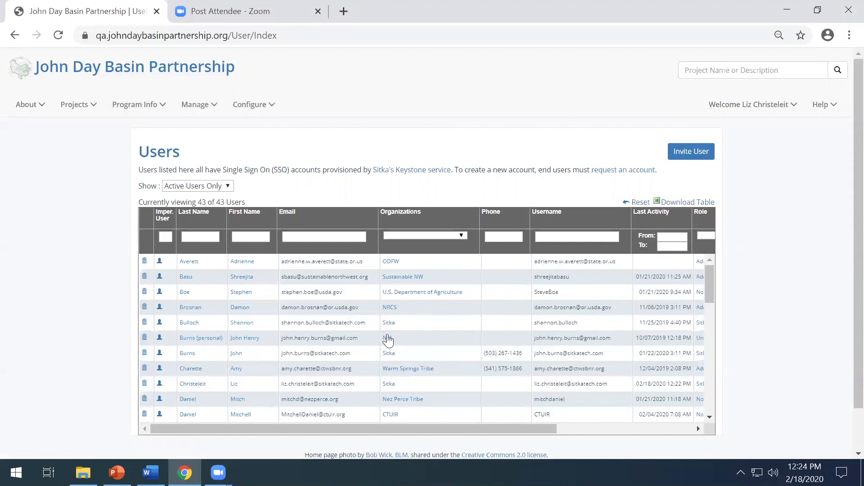
click(183, 385)
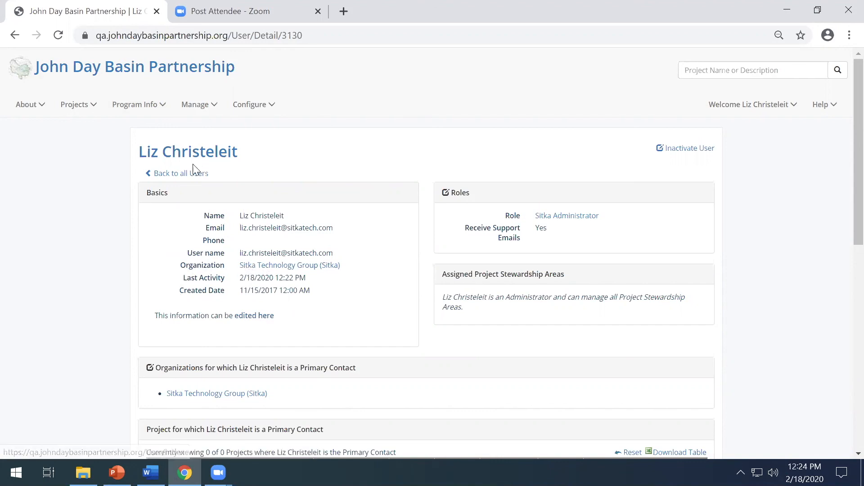
click(192, 176)
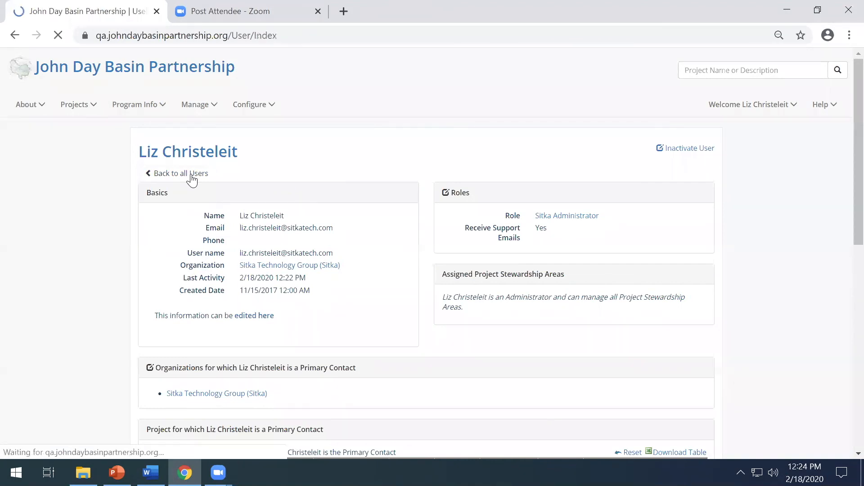
click(138, 113)
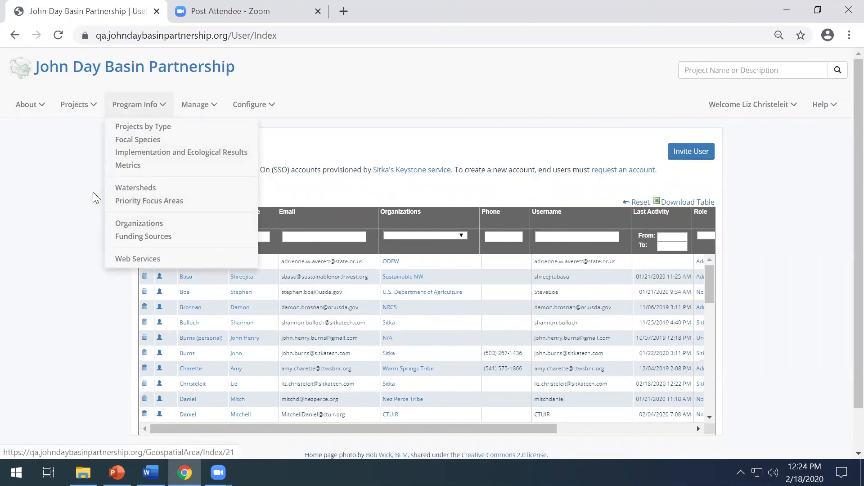
click(80, 215)
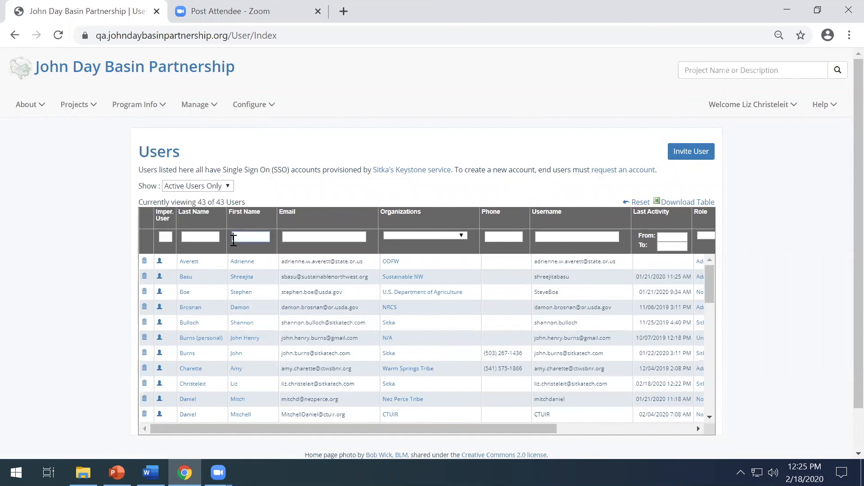
Step: Filter the user list by first name, open the matching user's record, and check its Last Activity date
text(Car)
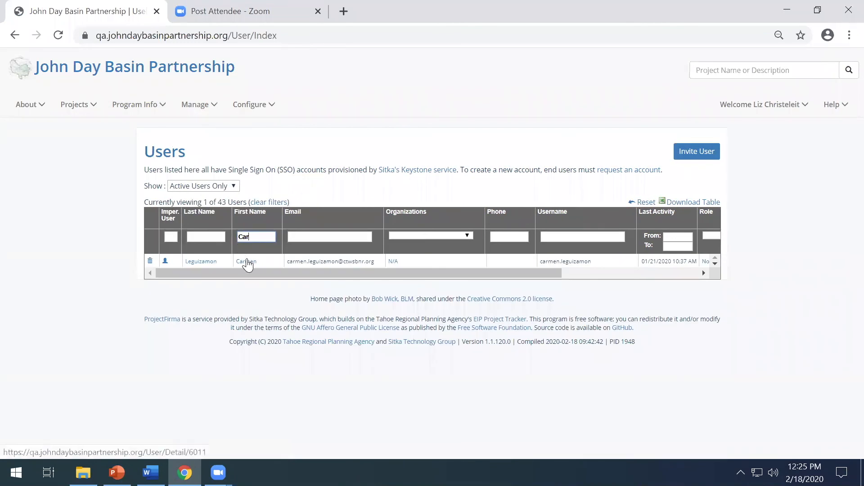
click(246, 261)
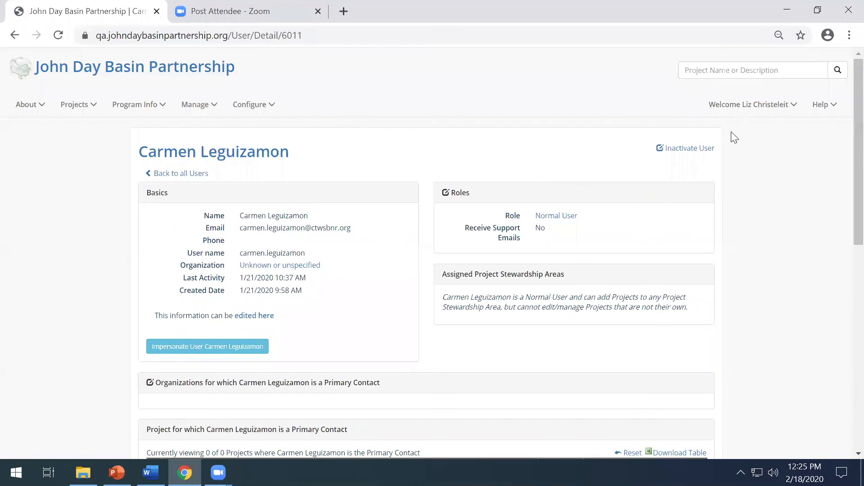
click(770, 108)
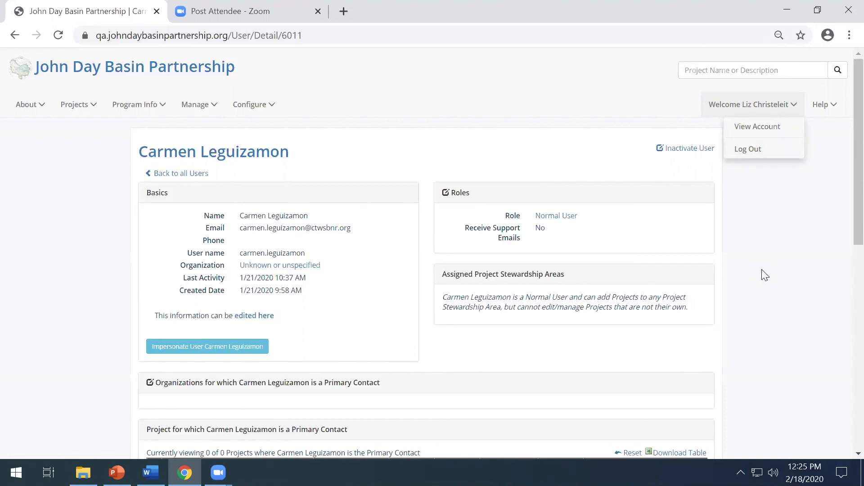
click(757, 177)
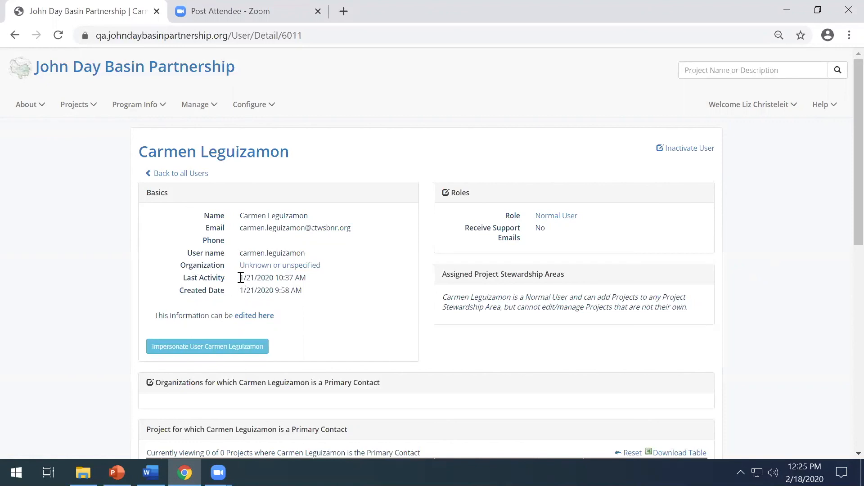
drag(241, 278, 282, 282)
click(282, 281)
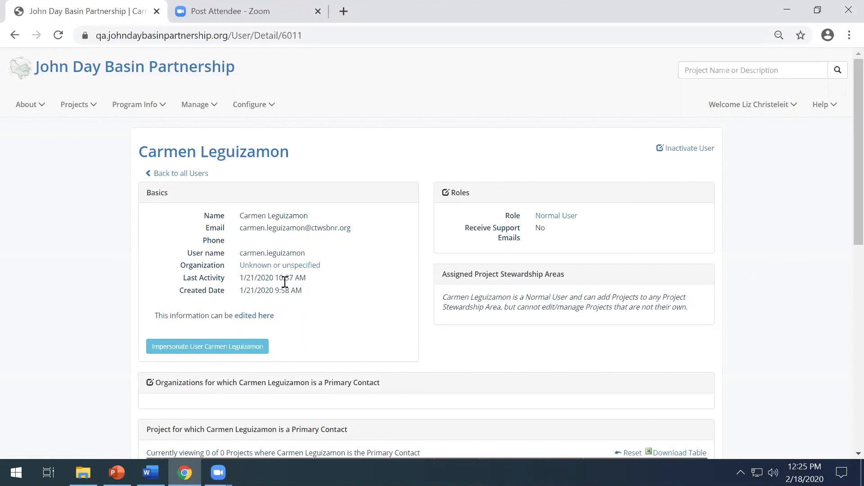